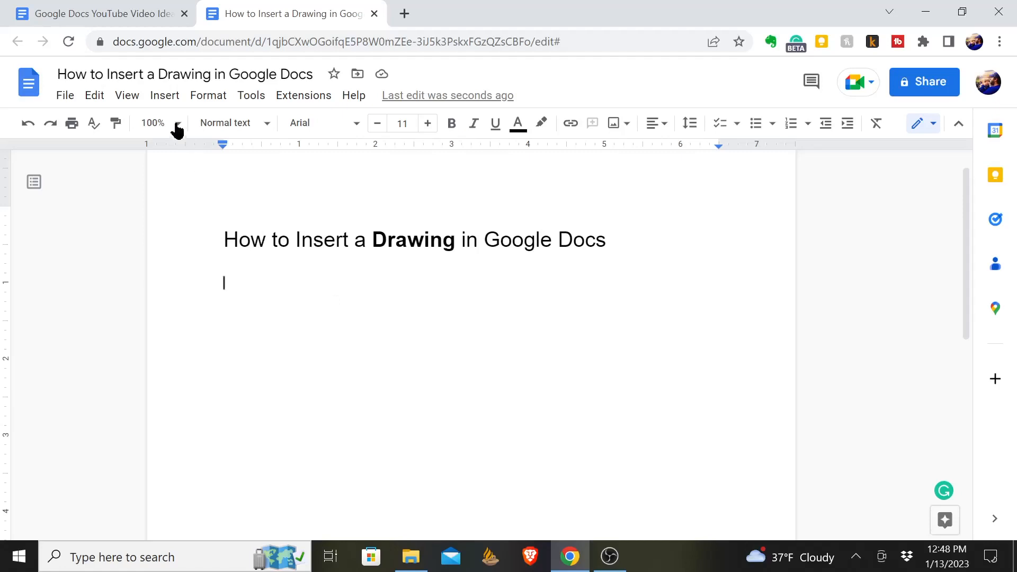
Expand the Insert menu to reach the Drawing options.
left_click(165, 99)
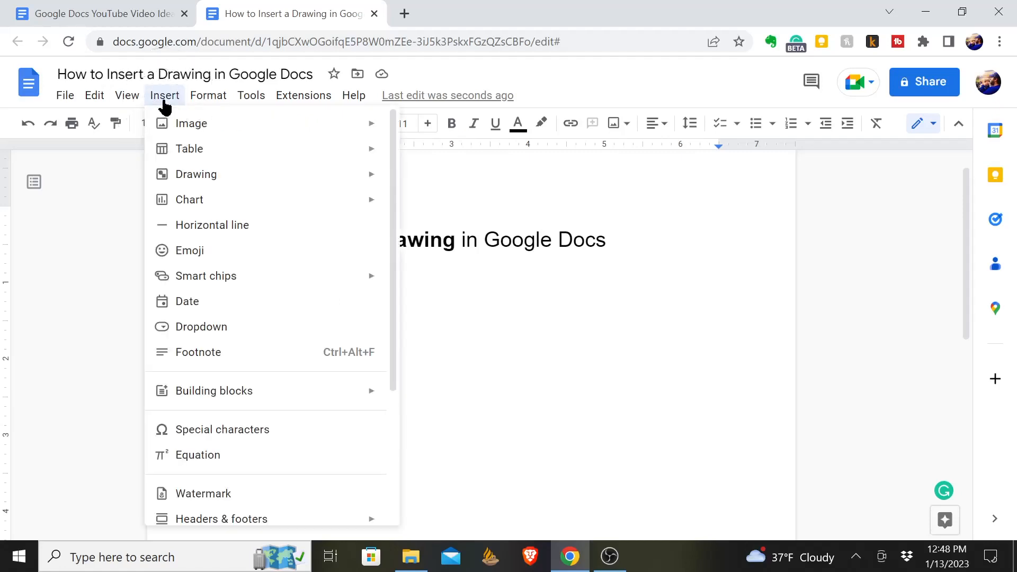
mouse_move(197, 174)
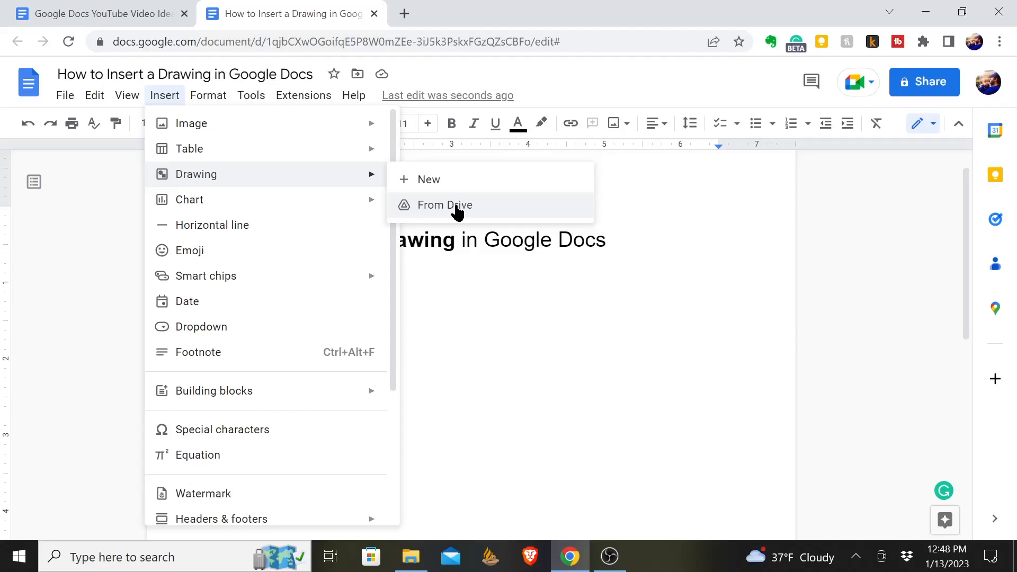
Start a new drawing and drag out a large smiley face shape across the canvas.
left_click(438, 186)
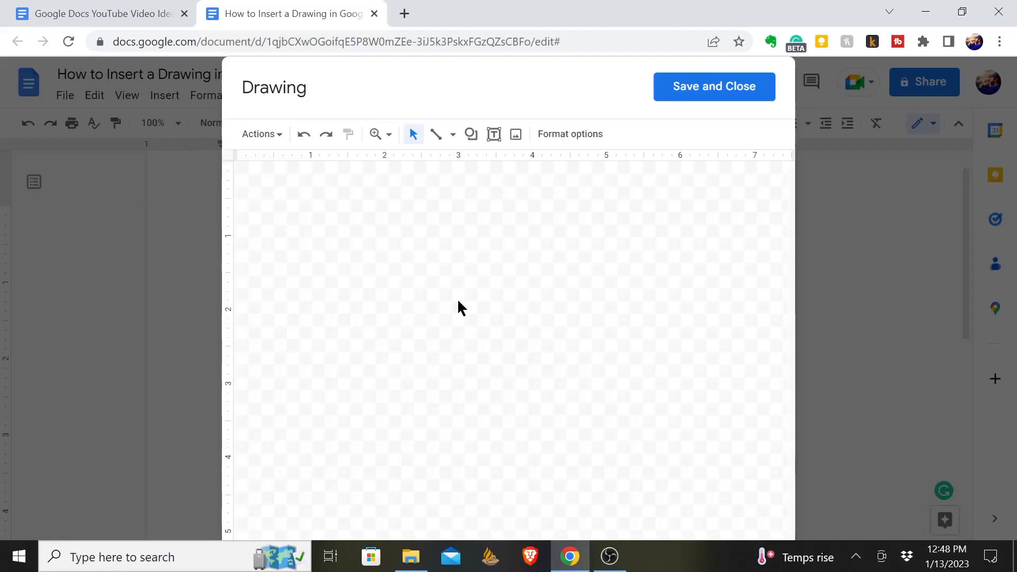
left_click(494, 137)
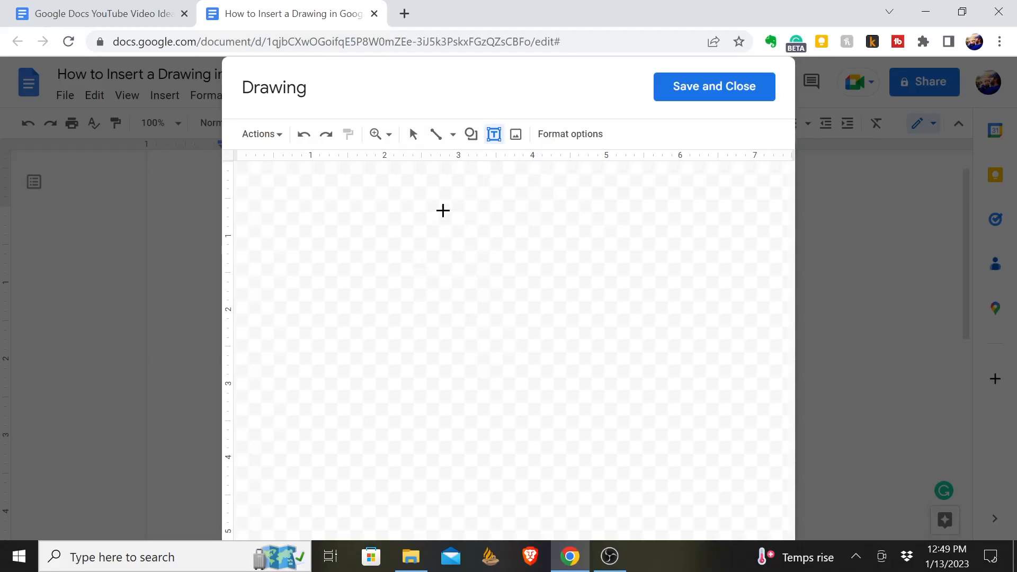
left_click(472, 134)
mouse_move(509, 162)
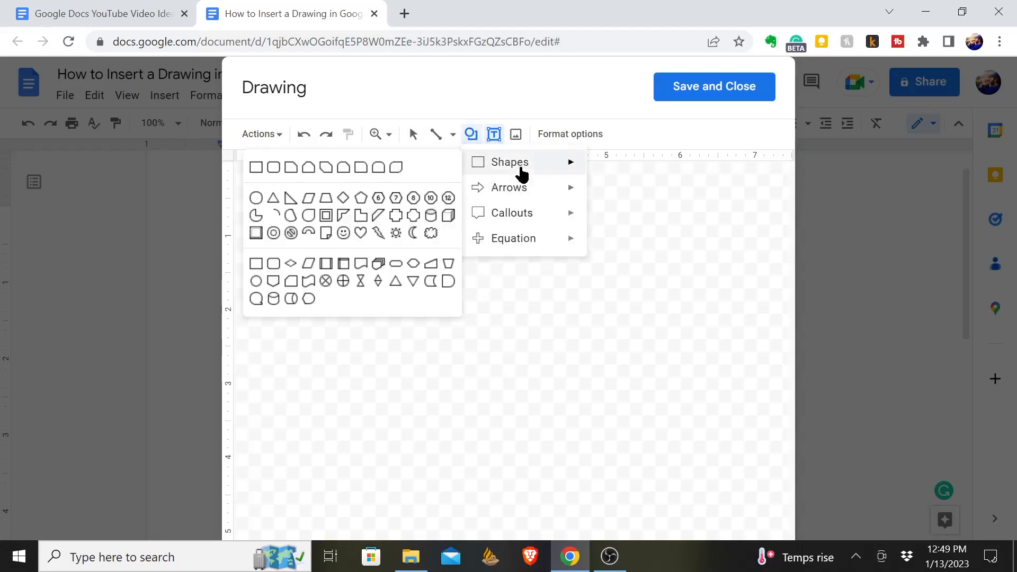
left_click(344, 232)
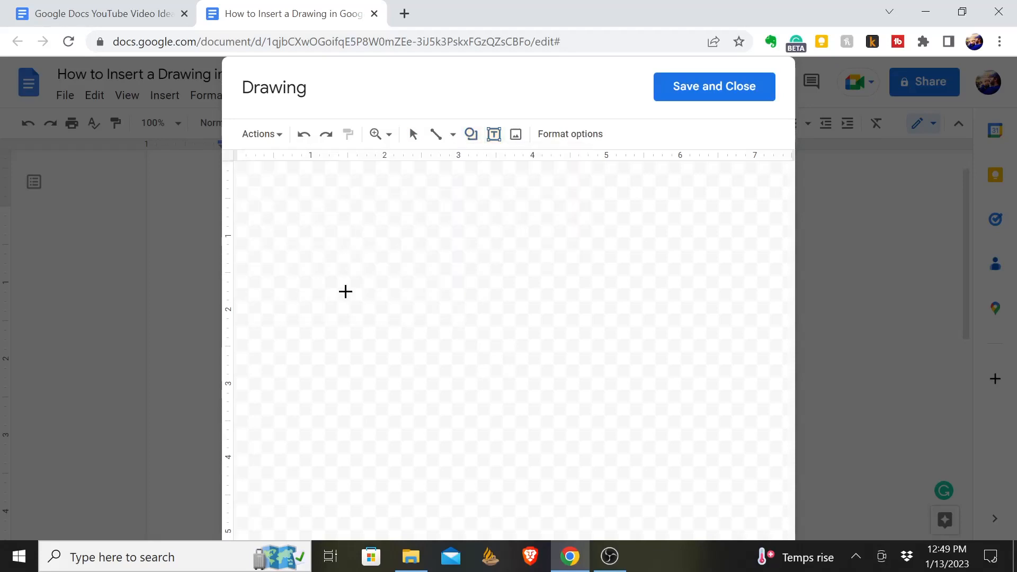
left_click_drag(335, 232, 605, 452)
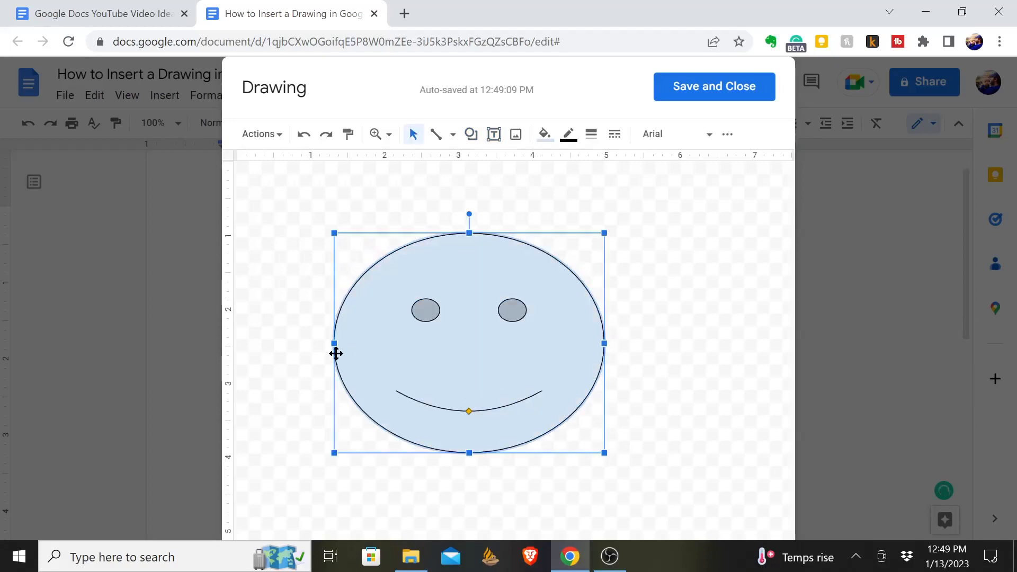
Select the smiley face and fill it with yellow.
left_click(292, 419)
left_click(426, 352)
left_click(545, 135)
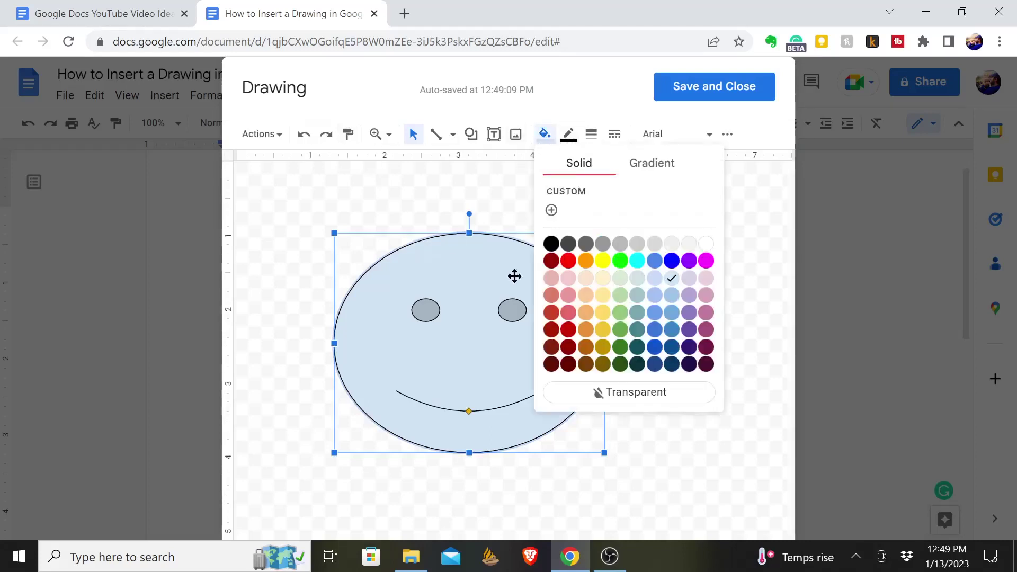
left_click(603, 261)
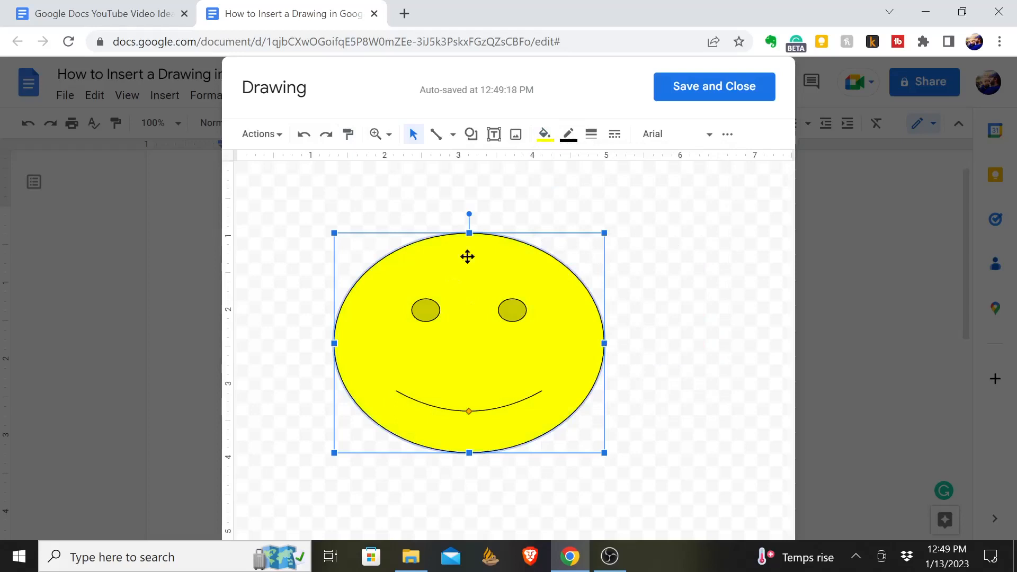
Give the smiley a dark-blue outline with a much heavier border weight, then deselect it.
left_click(568, 133)
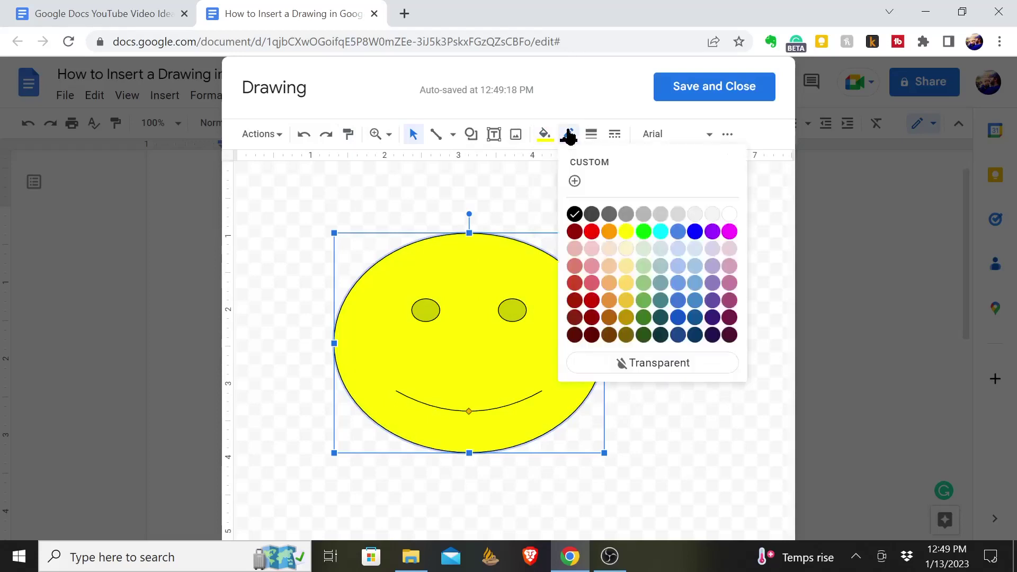
left_click(661, 231)
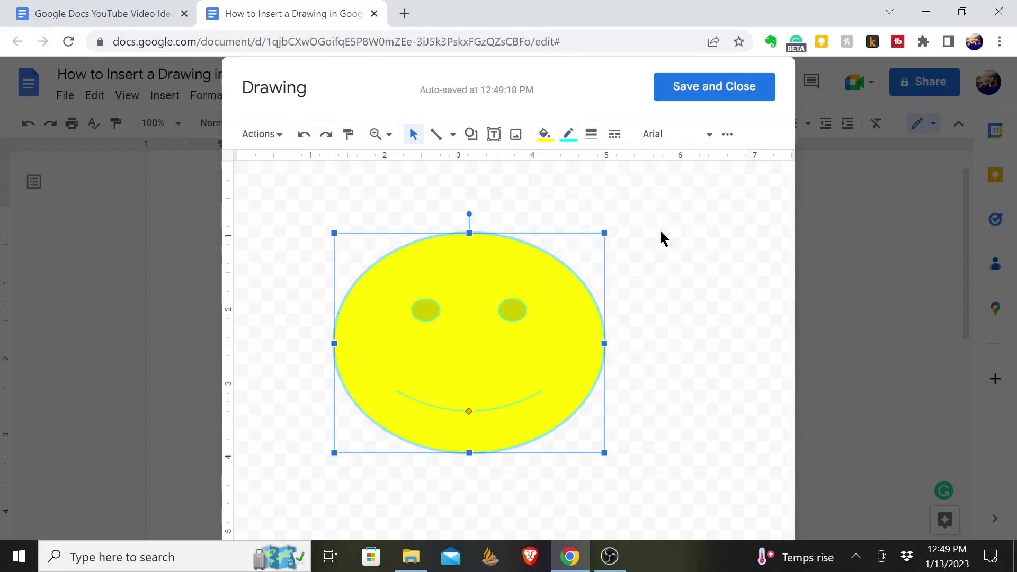
left_click(569, 134)
left_click(690, 232)
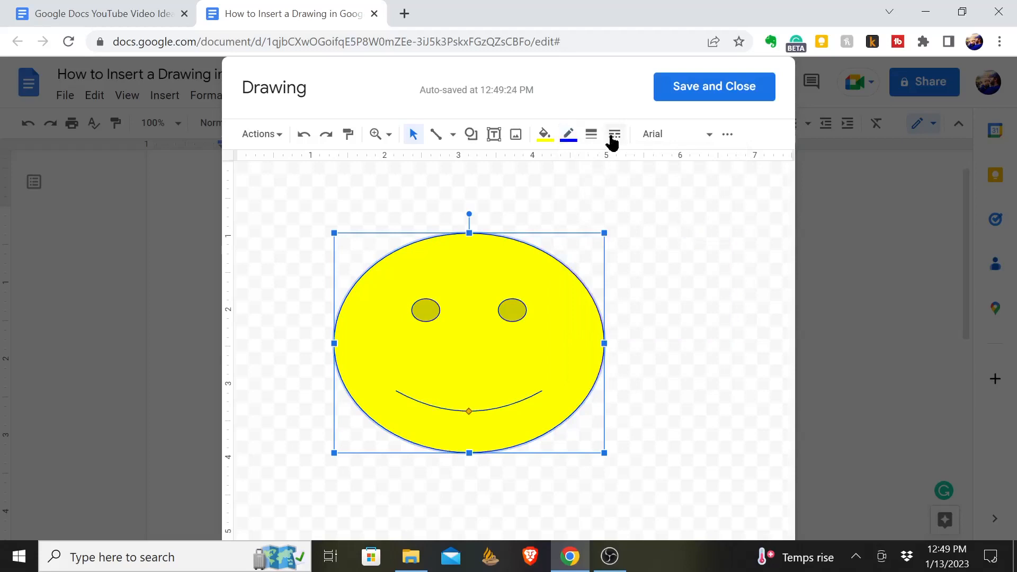
left_click(592, 135)
left_click(619, 263)
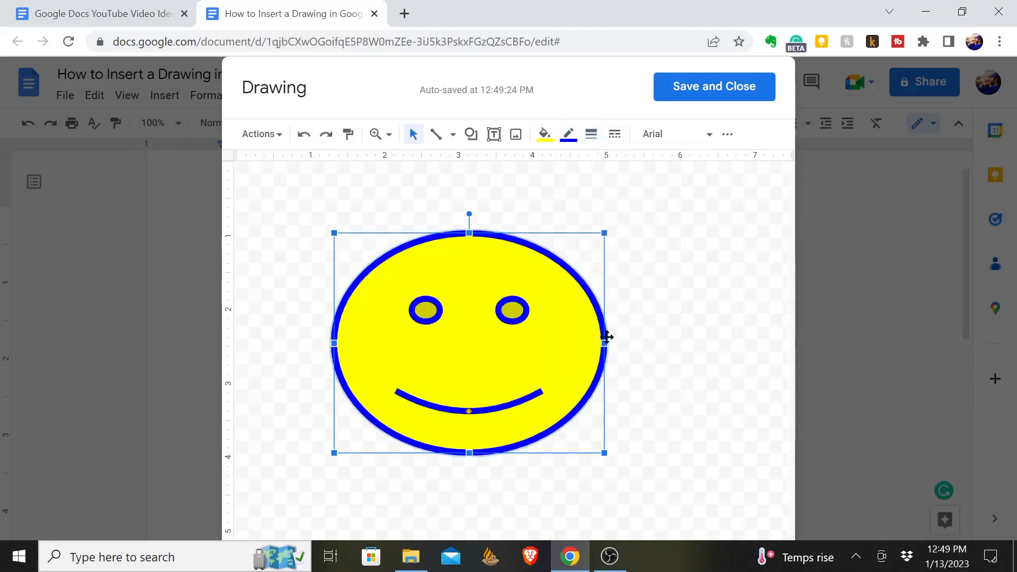
left_click(637, 367)
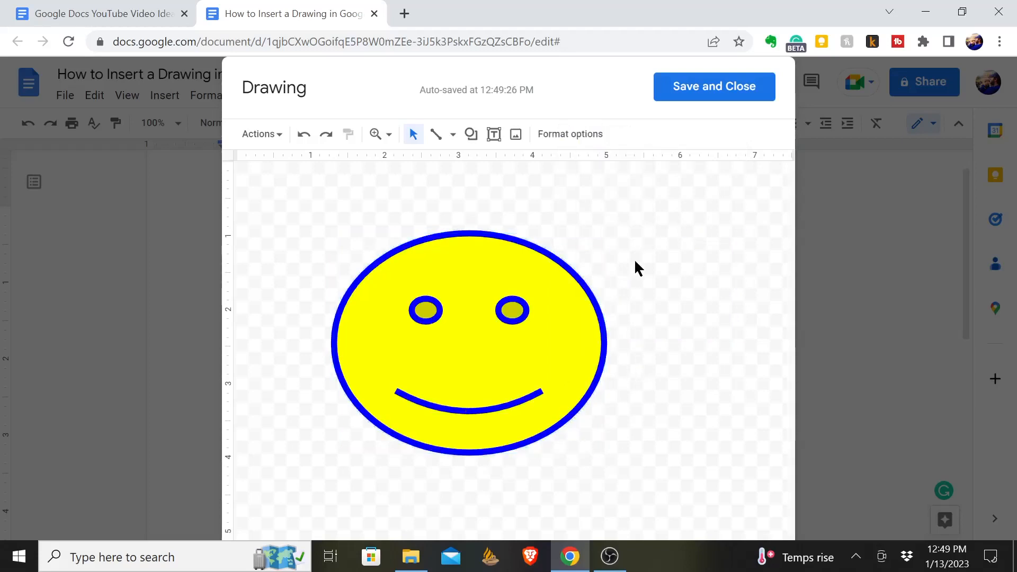
Save and close the drawing so the smiley appears under the heading.
left_click(702, 89)
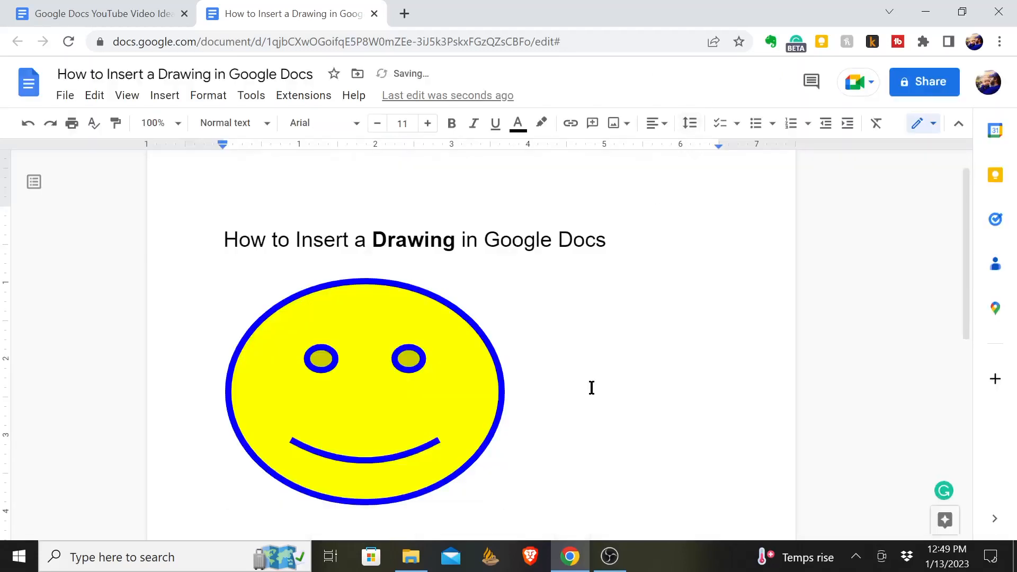
scroll(591, 388, "down", 1)
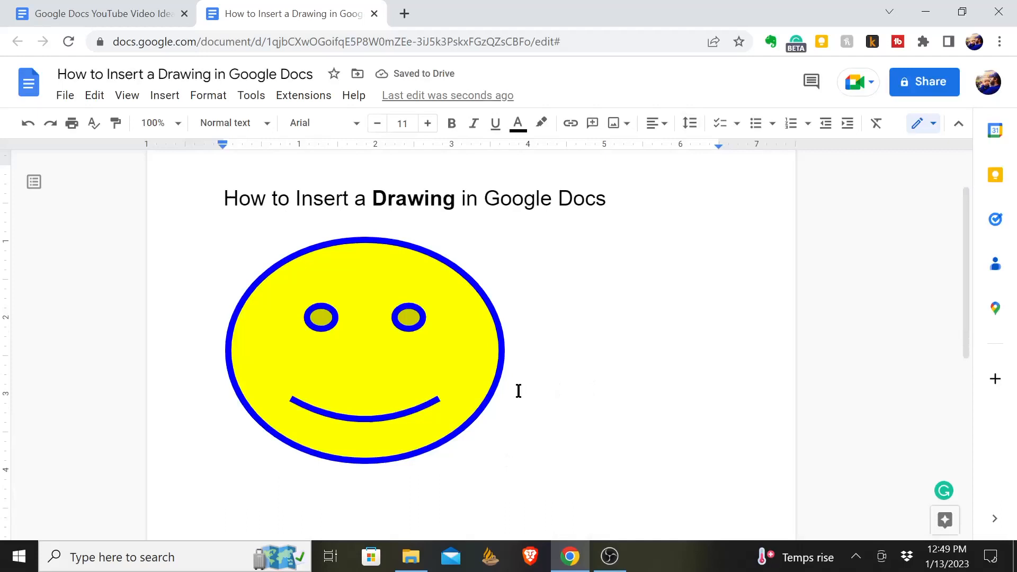